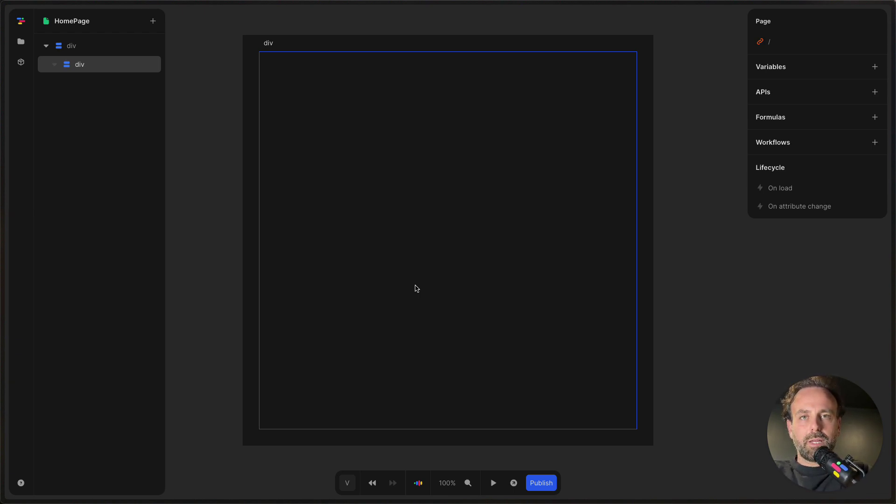
# - Open the package browser and search for 'quill' to find the rich-text editor package
pyautogui.click(23, 62)
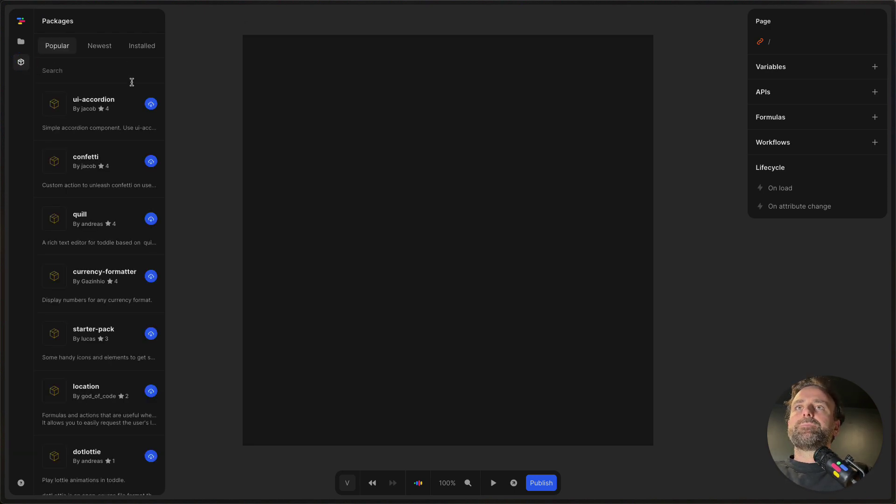
pyautogui.click(101, 72)
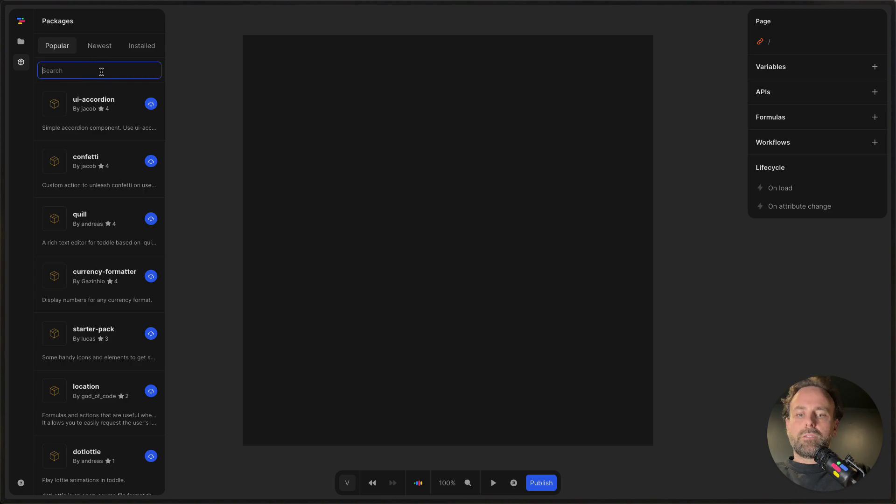
pyautogui.write('quill')
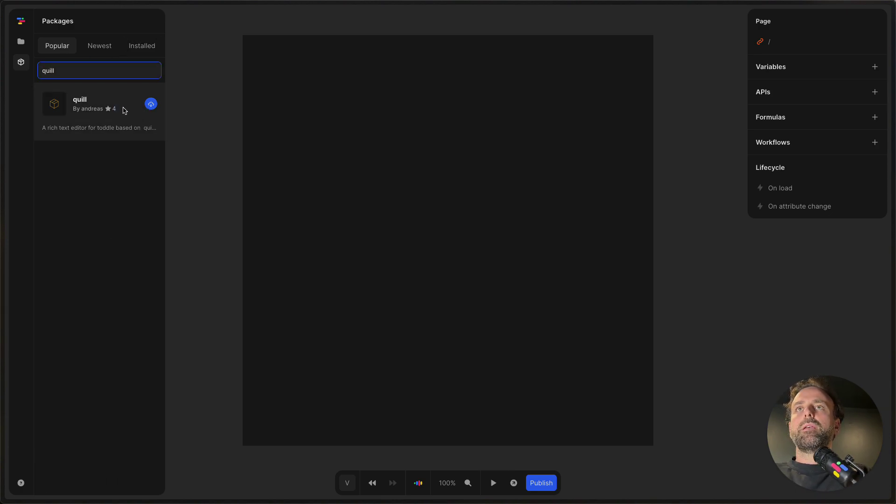
# - Open the quill package's details and select part of the demo editor's sample line
pyautogui.click(122, 112)
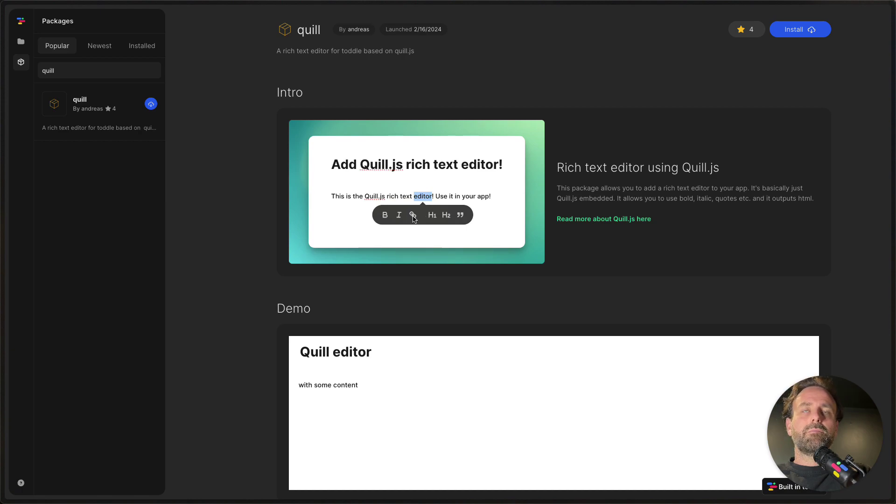
pyautogui.scroll(-4, 419, 226)
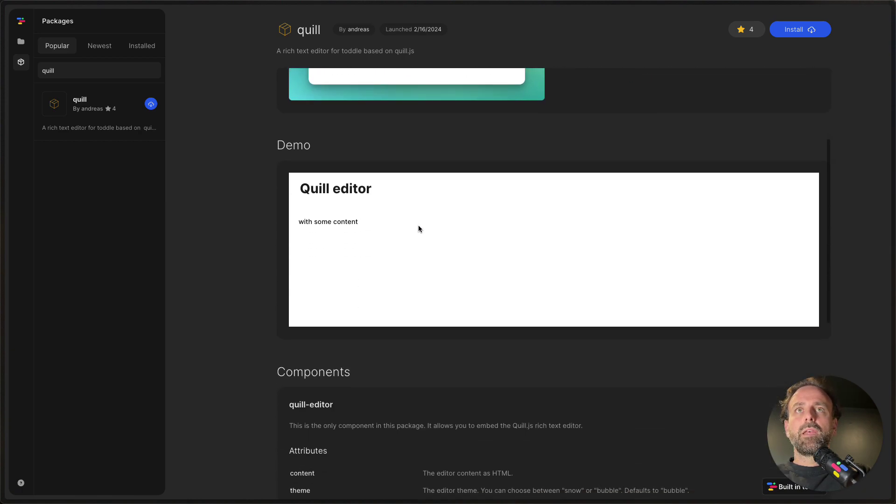
pyautogui.moveTo(318, 222); pyautogui.dragTo(360, 223)
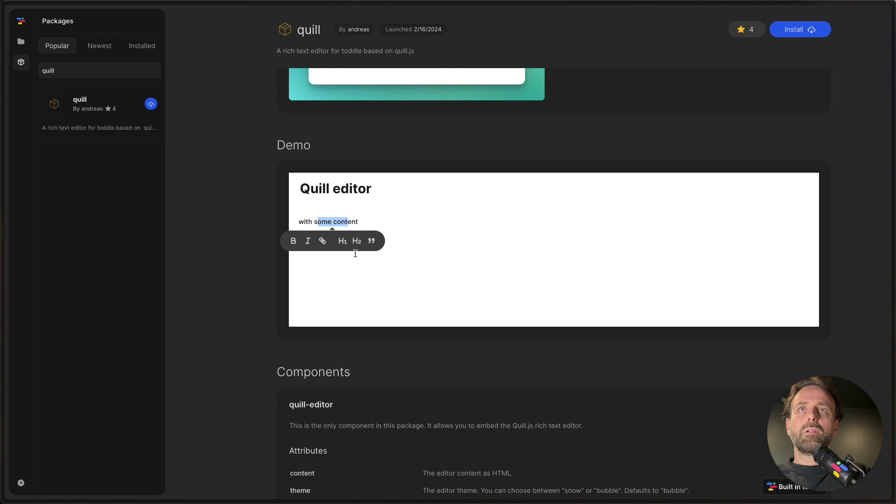
# - Try H1, H2, blockquote, italic and link in the demo bubble toolbar, leaving the text italic
pyautogui.click(343, 241)
pyautogui.click(393, 250)
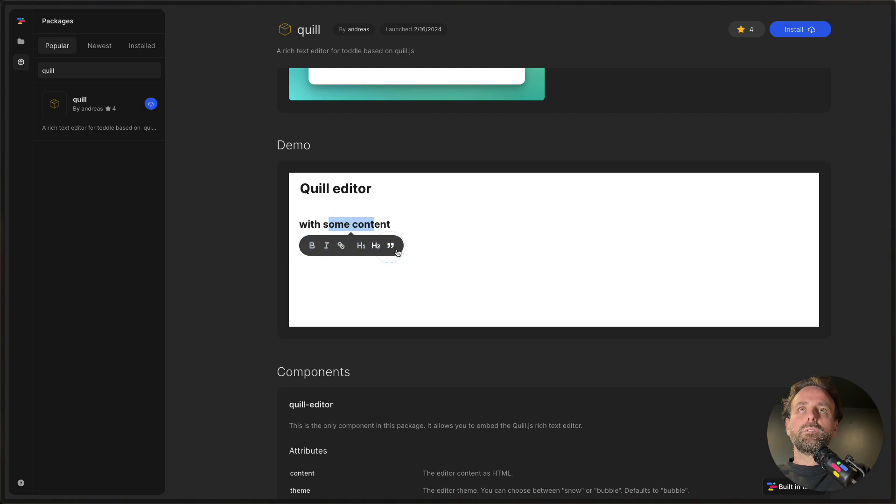
pyautogui.click(394, 247)
pyautogui.click(319, 244)
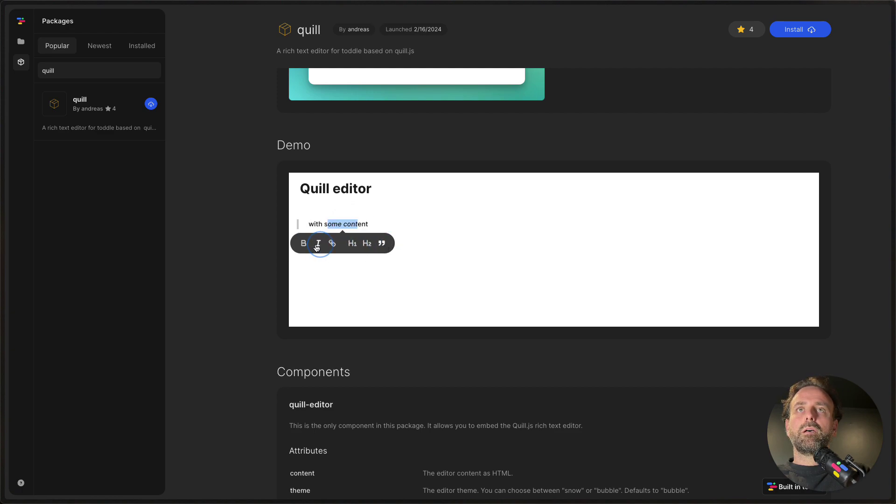
pyautogui.click(382, 243)
pyautogui.click(308, 242)
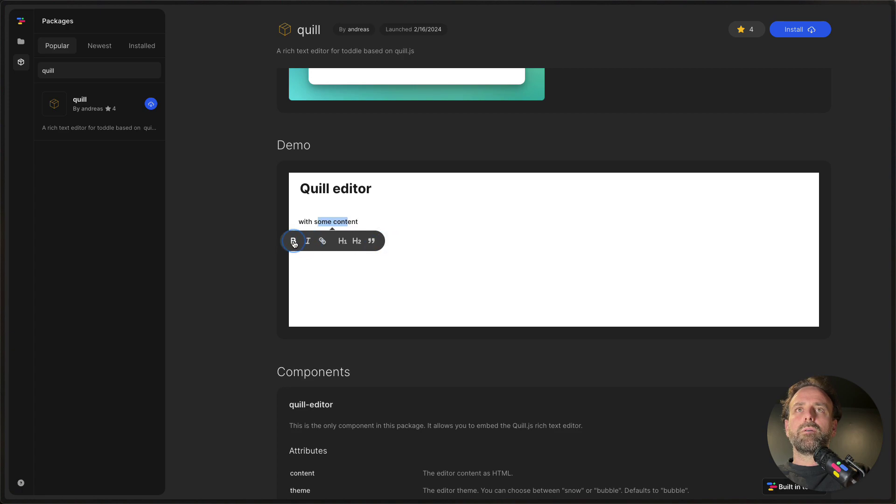
pyautogui.click(308, 241)
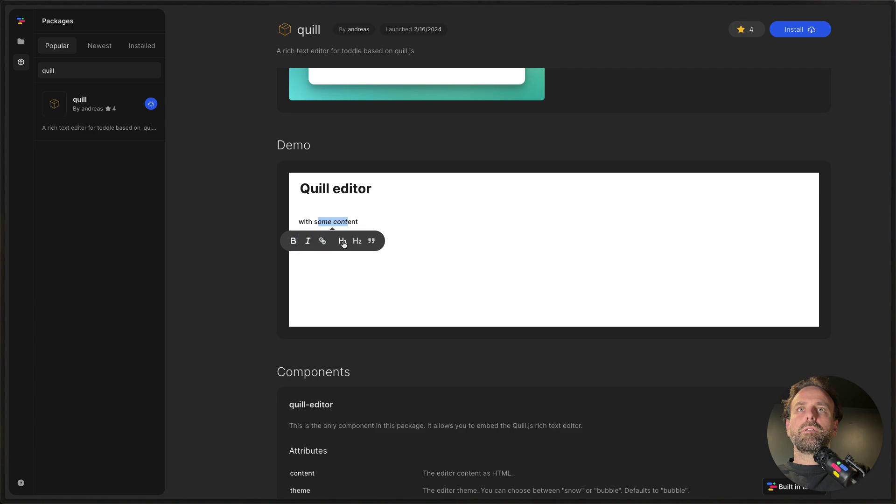
pyautogui.click(328, 245)
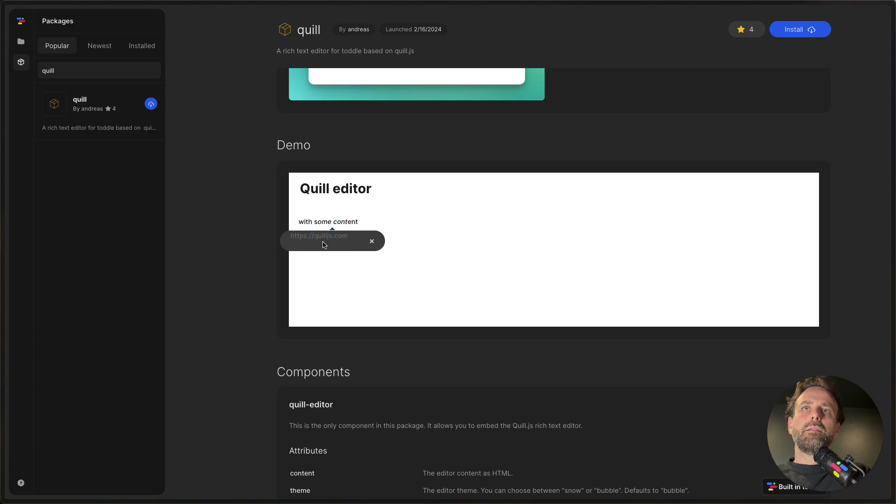
pyautogui.click(501, 269)
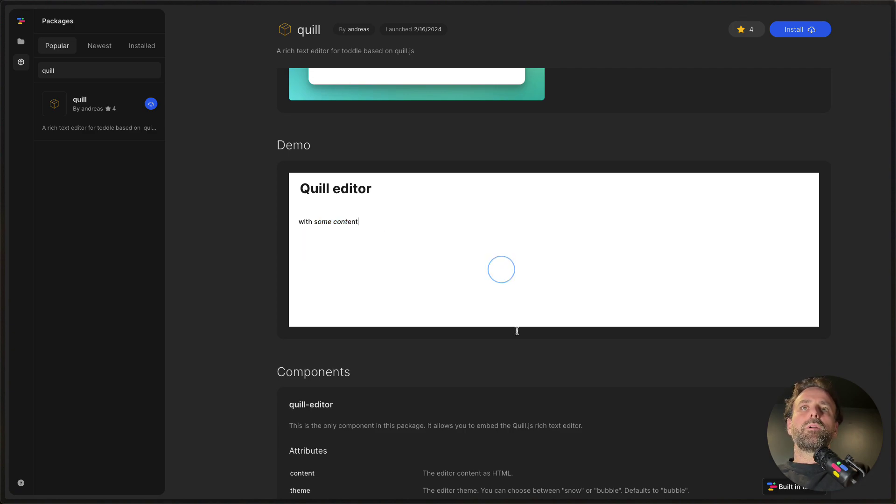
# - Cancel the link entry and browse the package's components and style variables
pyautogui.press('Escape')
pyautogui.scroll(-6, 504, 318)
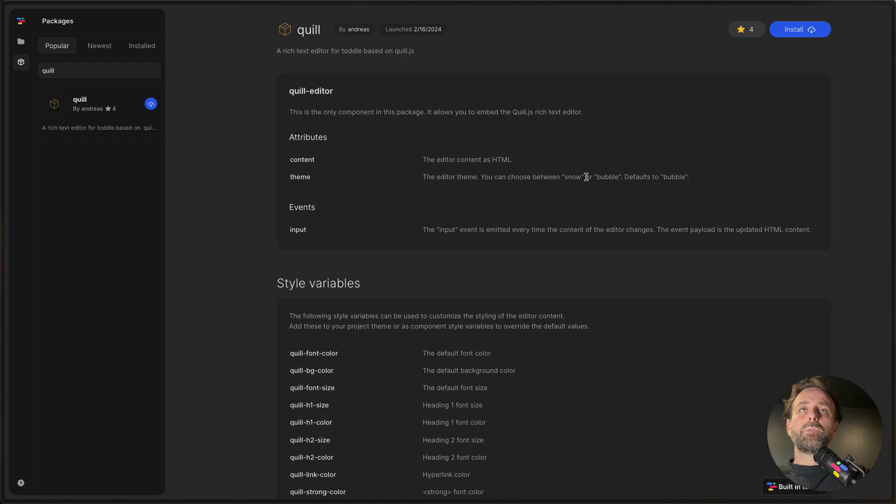
pyautogui.scroll(5, 628, 175)
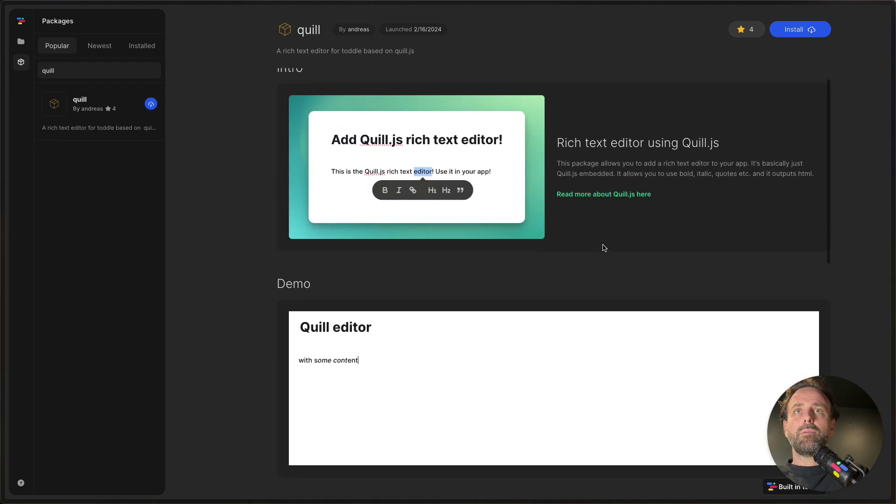
pyautogui.moveTo(347, 357); pyautogui.dragTo(333, 356)
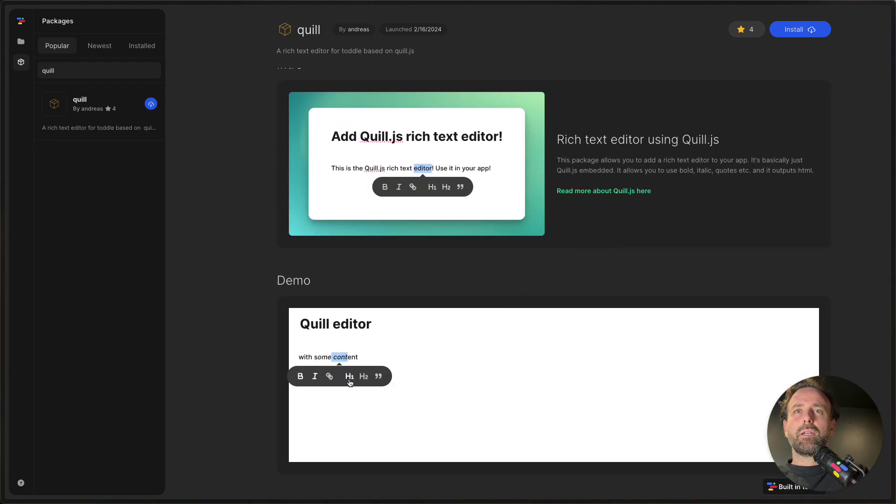
pyautogui.click(570, 347)
pyautogui.scroll(-5, 575, 351)
pyautogui.scroll(-3, 574, 350)
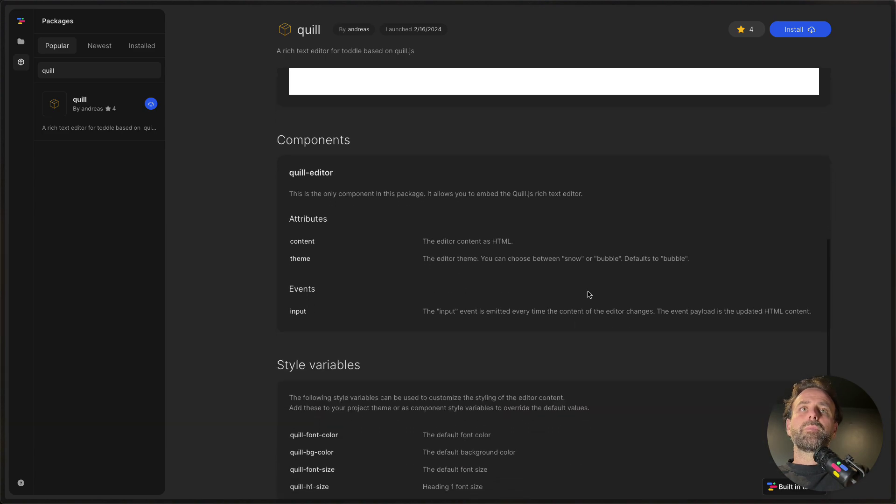
pyautogui.scroll(-4, 592, 266)
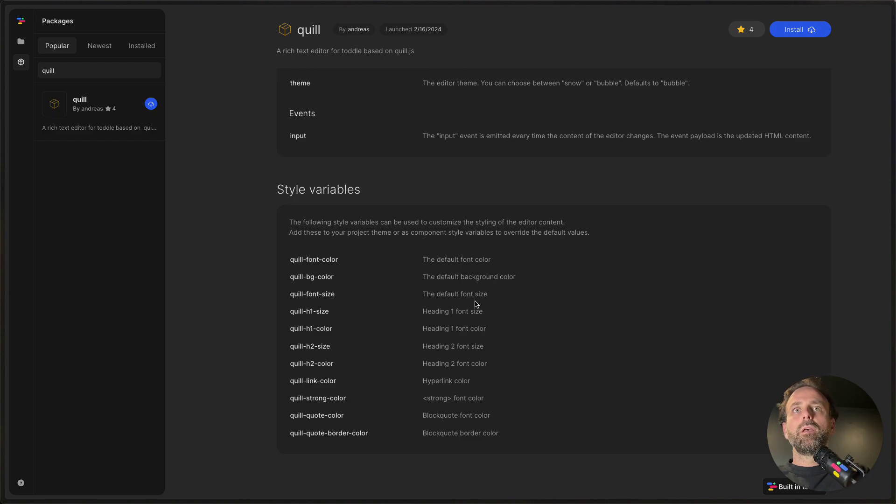
pyautogui.scroll(8, 481, 305)
pyautogui.scroll(5, 480, 305)
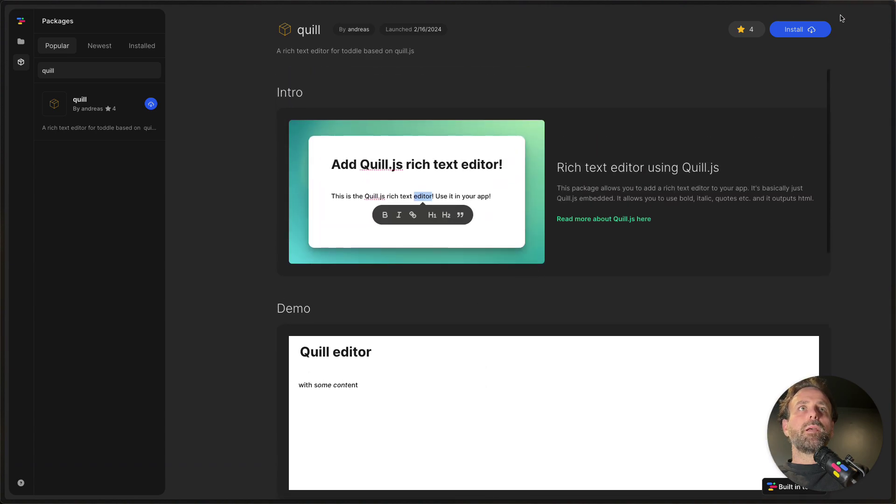
# - Install the quill package and reopen the HomePage for editing
pyautogui.click(796, 31)
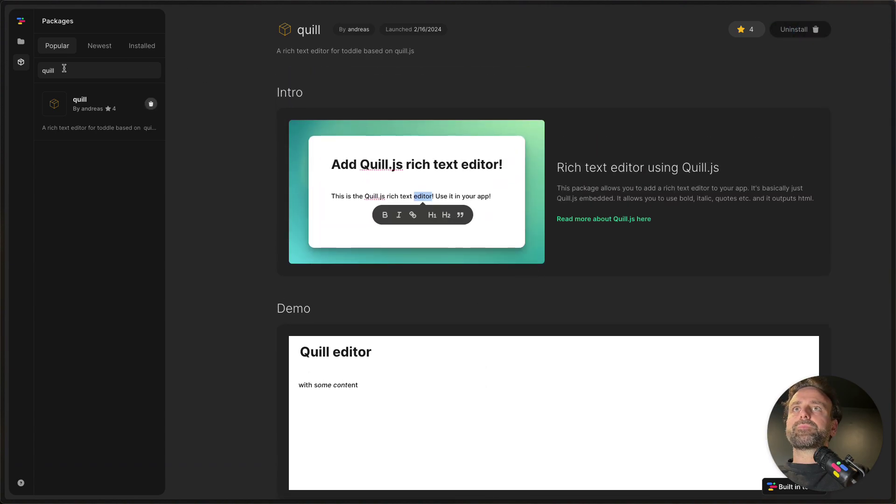
pyautogui.click(20, 43)
pyautogui.click(90, 95)
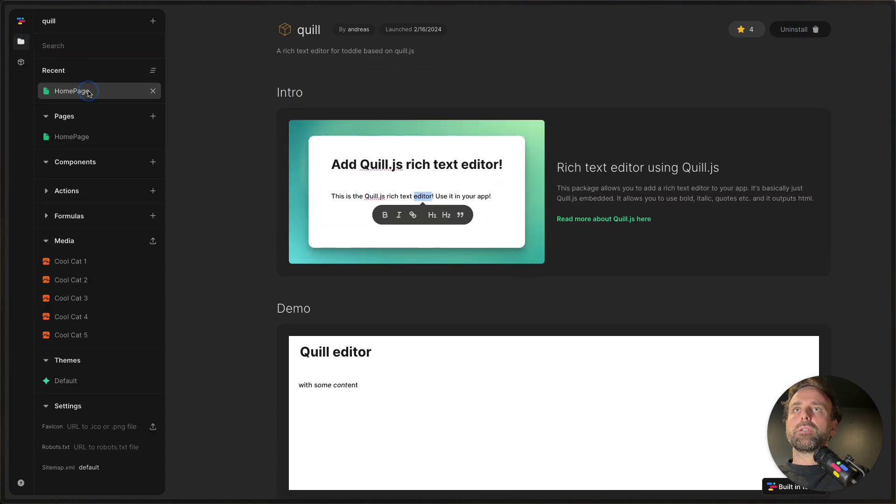
pyautogui.click(186, 99)
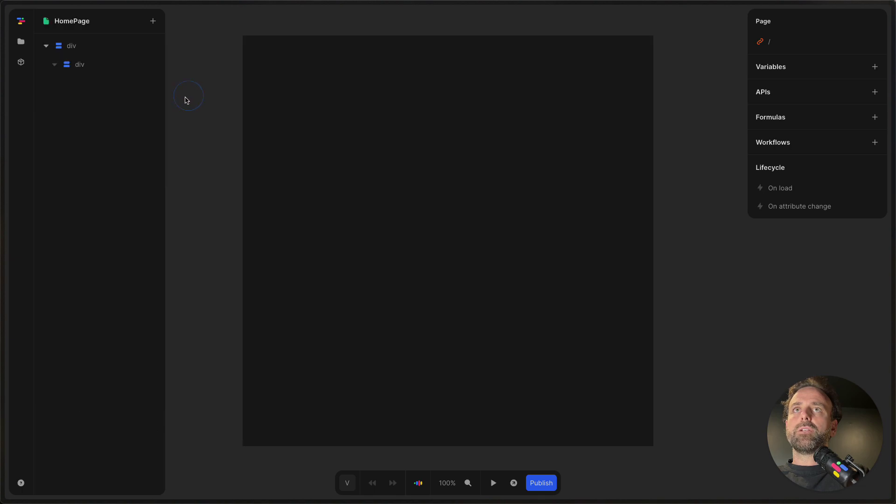
# - Insert a quill-editor component into the HomePage's inner div via the element search
pyautogui.click(80, 45)
pyautogui.click(83, 64)
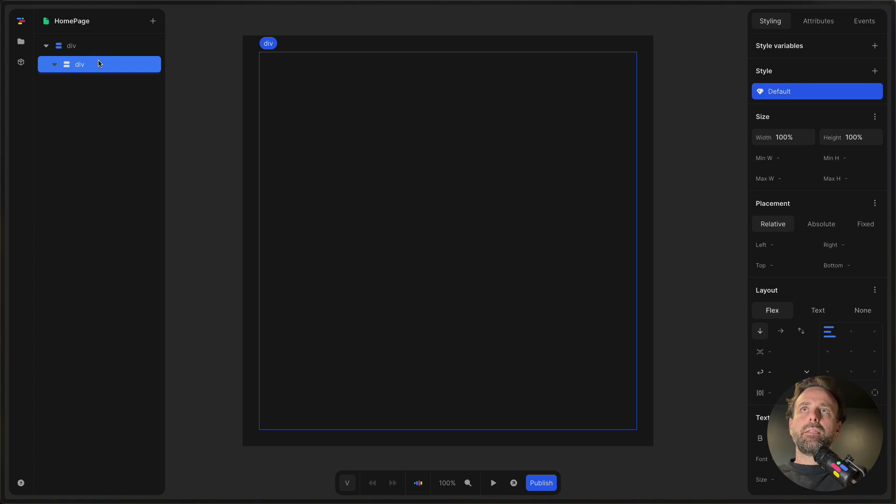
pyautogui.press('a')
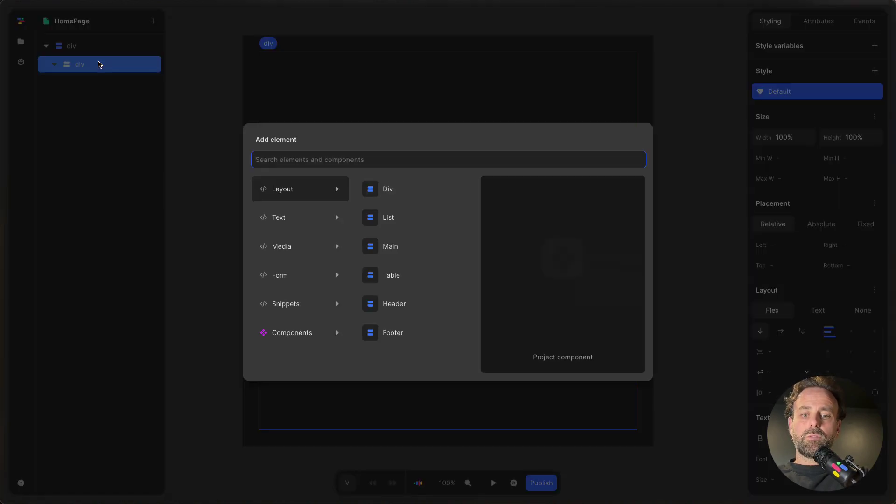
pyautogui.write('quill')
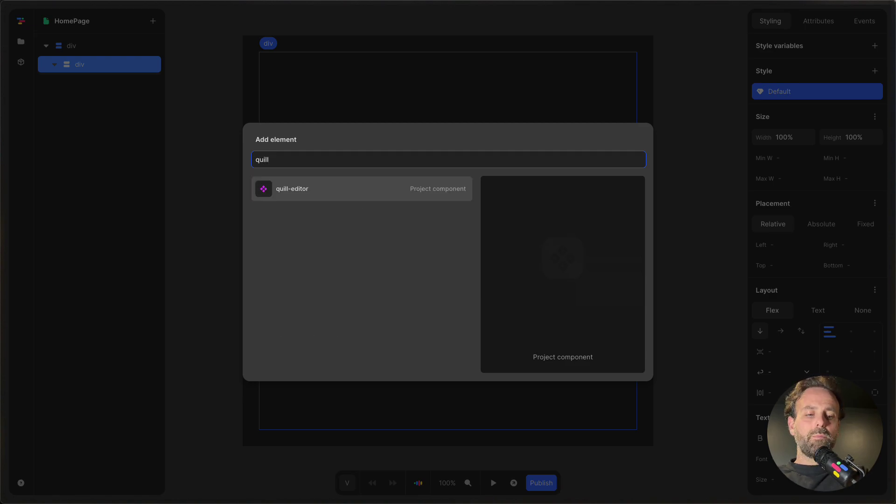
pyautogui.press('Return')
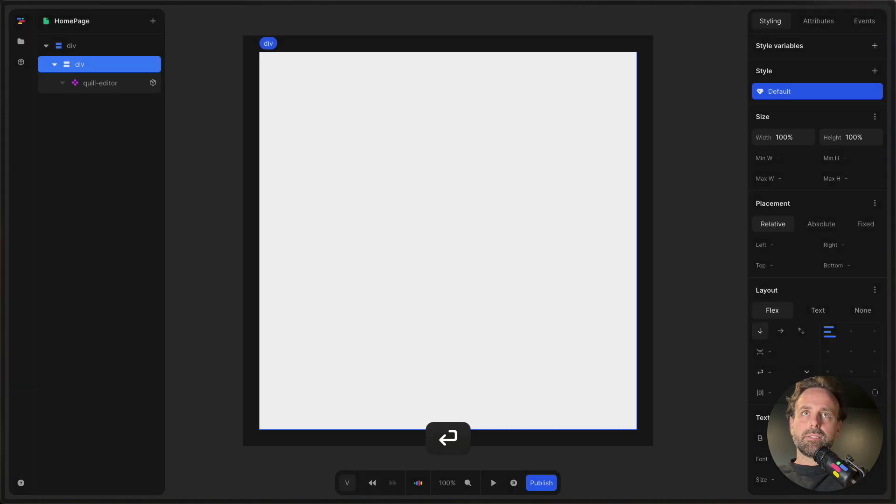
# - Select the quill-editor and start editing its theme attribute
pyautogui.click(112, 86)
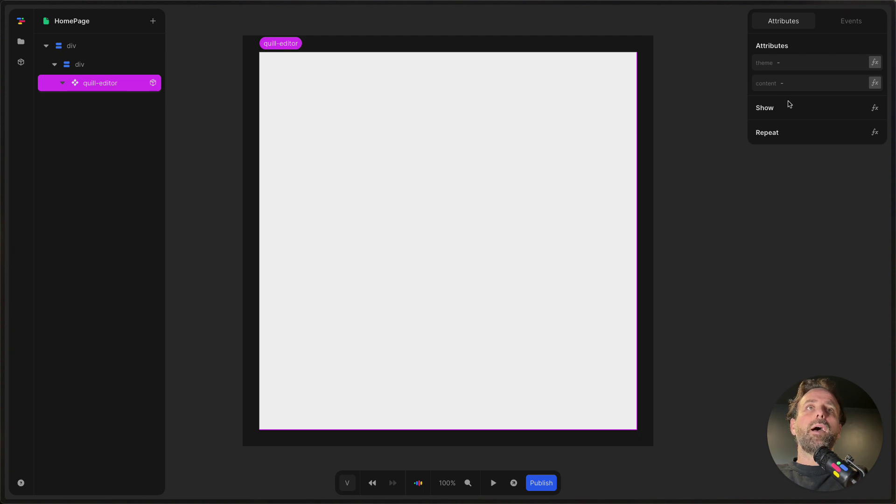
pyautogui.click(792, 65)
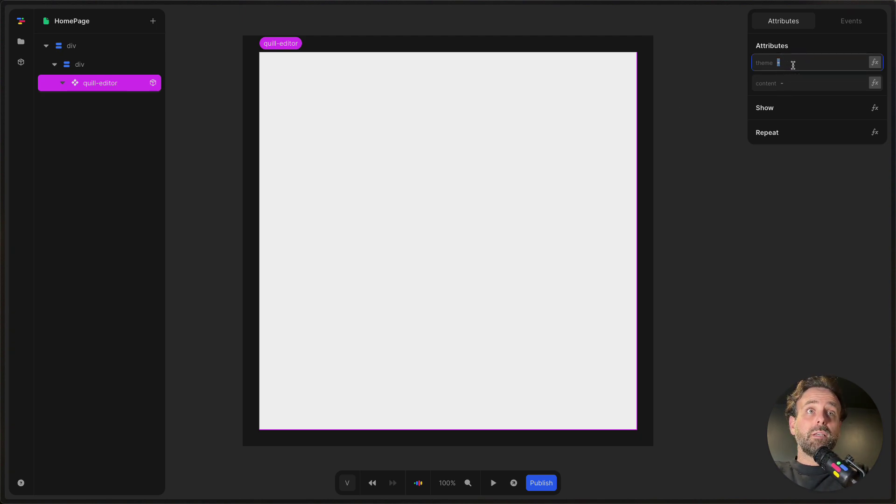
# - Set the quill-editor content attribute to 'Circus animals are no longer a thing.'
pyautogui.click(801, 88)
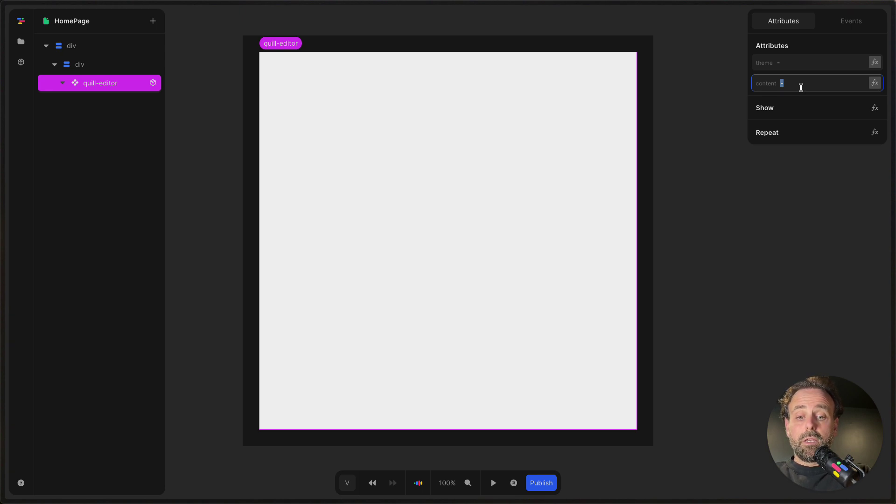
pyautogui.write('Circus animals are no')
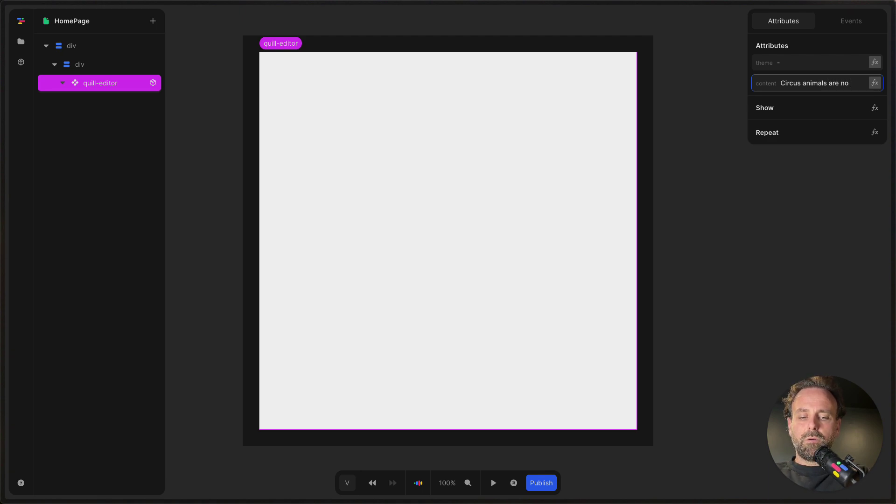
pyautogui.write(' longer a th')
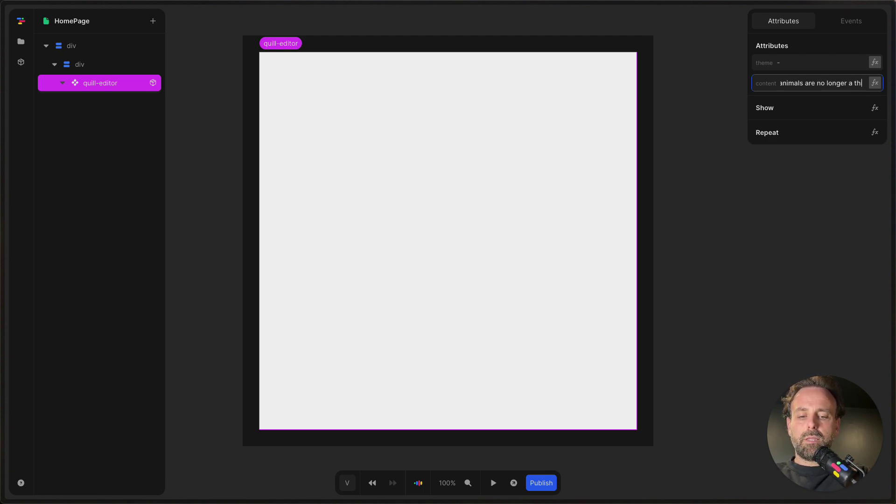
pyautogui.write('ing.')
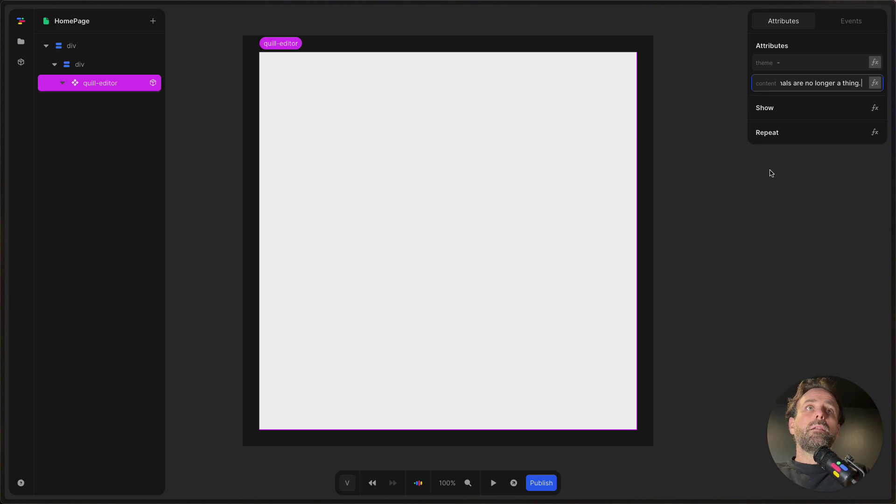
pyautogui.click(740, 176)
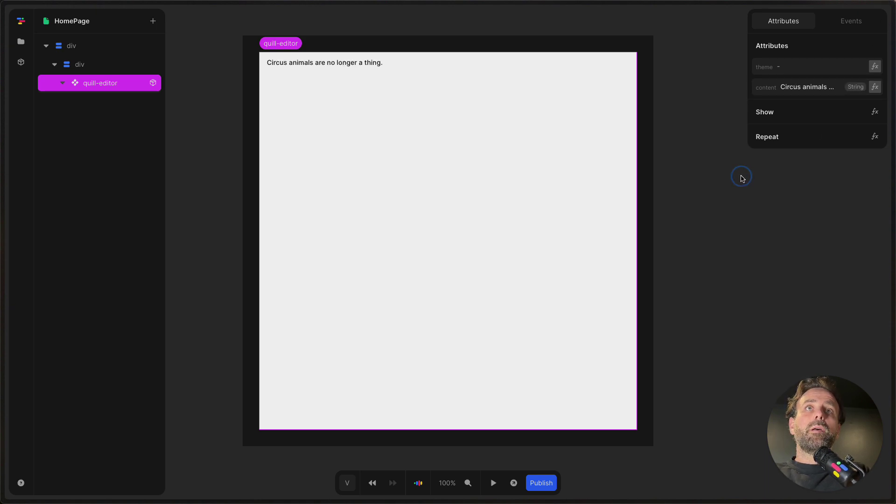
pyautogui.click(346, 62)
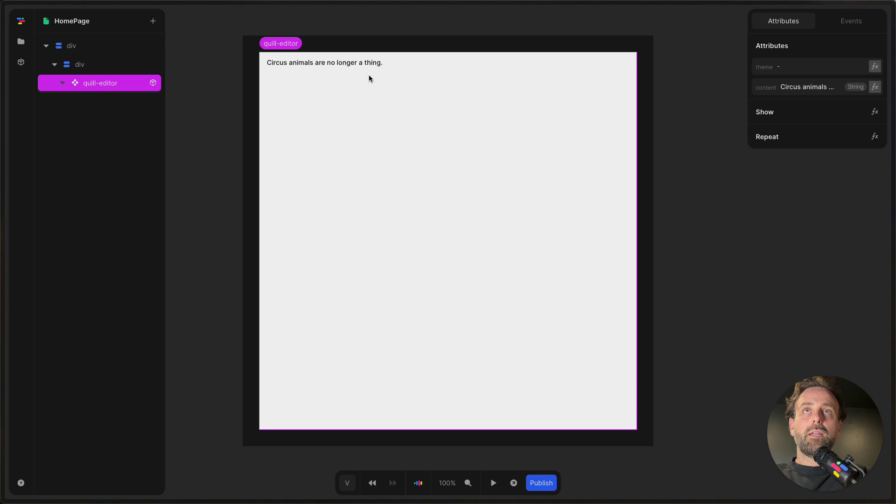
# - In preview, apply Heading 1, Heading 2 and blockquote to the sentence, then remove them
pyautogui.press('p')
pyautogui.moveTo(371, 62); pyautogui.dragTo(293, 63)
pyautogui.click(344, 90)
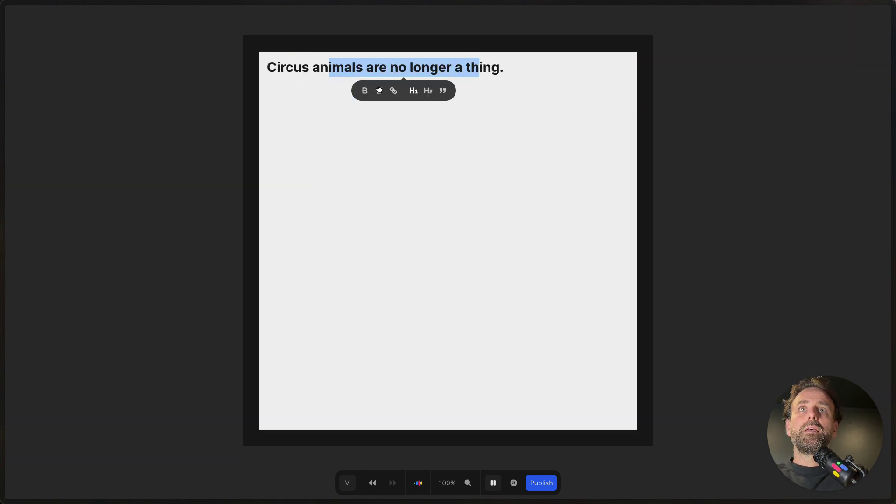
pyautogui.click(416, 92)
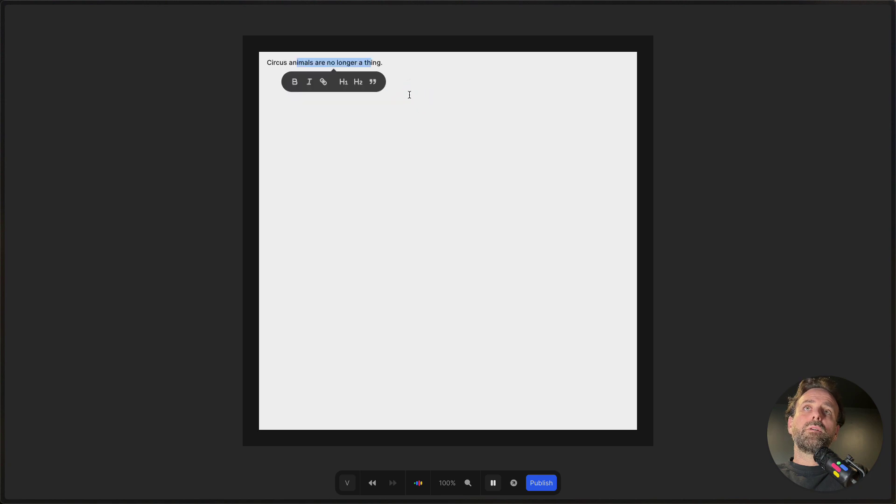
pyautogui.click(356, 83)
pyautogui.click(408, 86)
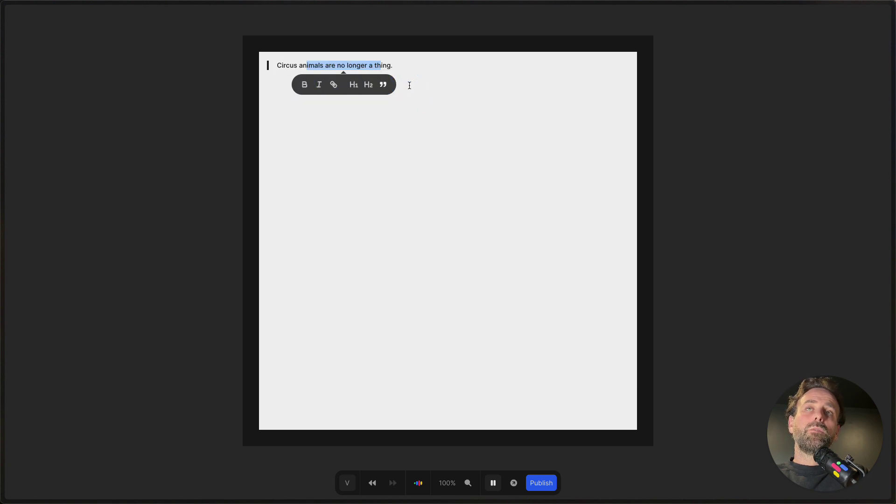
pyautogui.click(384, 93)
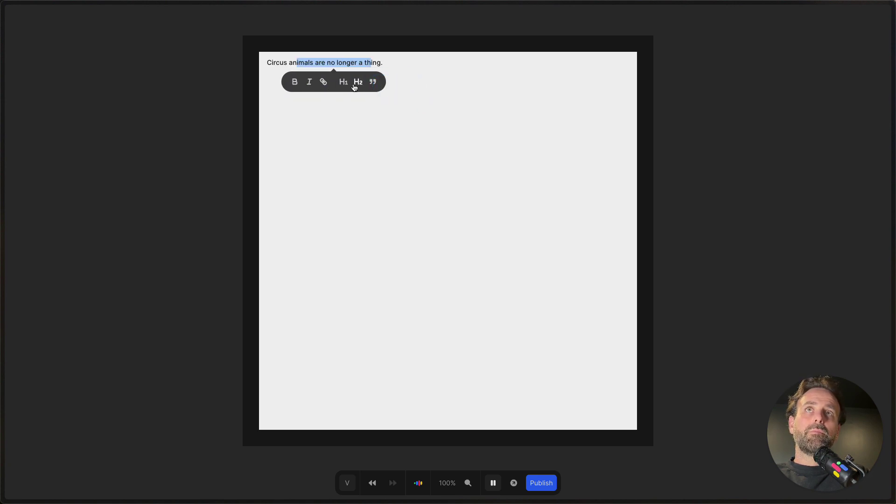
pyautogui.click(488, 163)
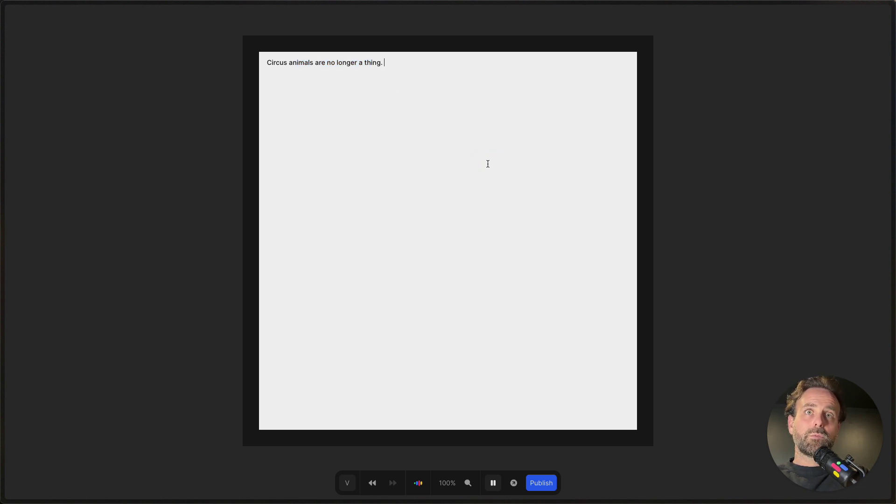
# - Restart the preview and type test text 'gdshjfsdjh dfjkhfd djkshjkd s' into the editor
pyautogui.click(492, 483)
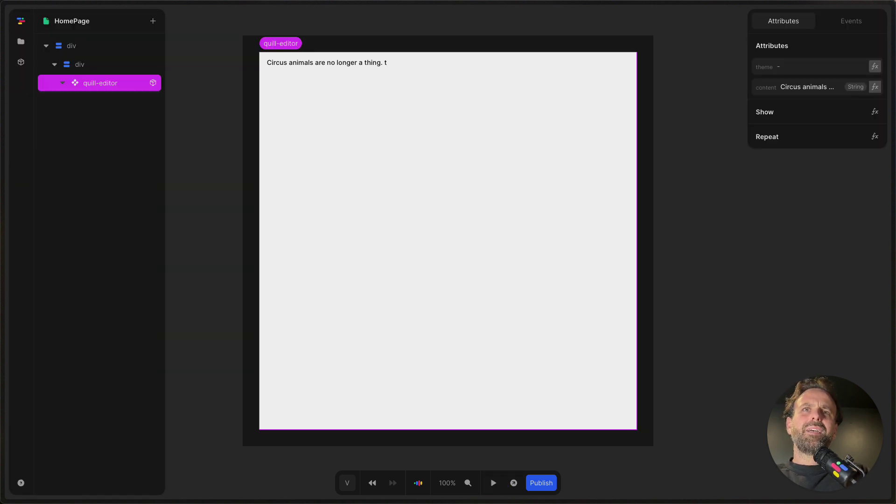
pyautogui.click(492, 482)
pyautogui.write('gdshjf')
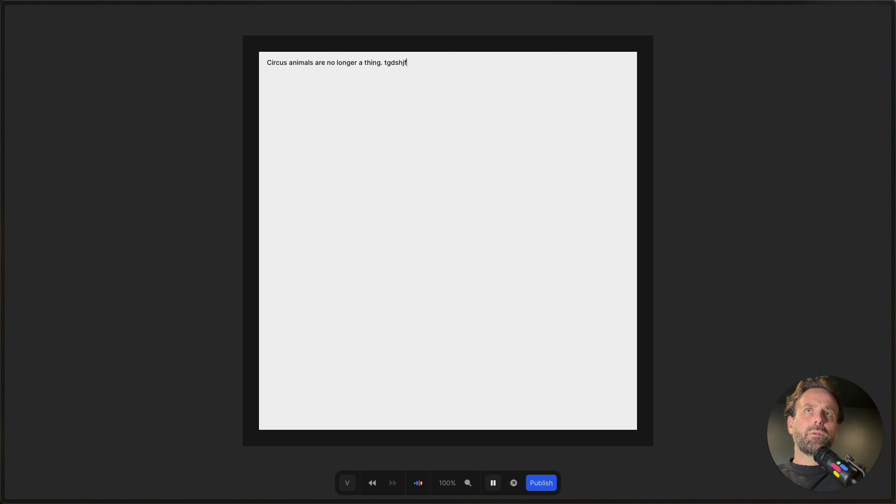
pyautogui.write('sdjh dfjkhfd djkshjkd s')
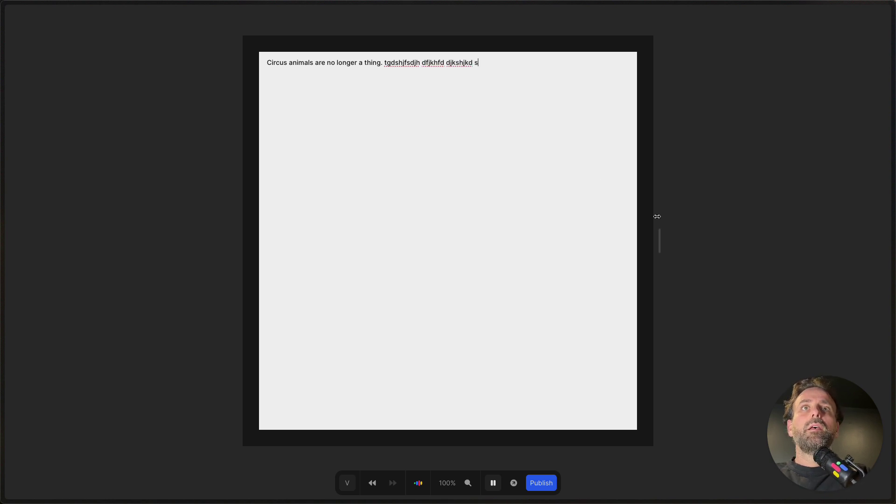
# - Stop the preview and set the quill-editor theme attribute to 'snow'
pyautogui.click(493, 482)
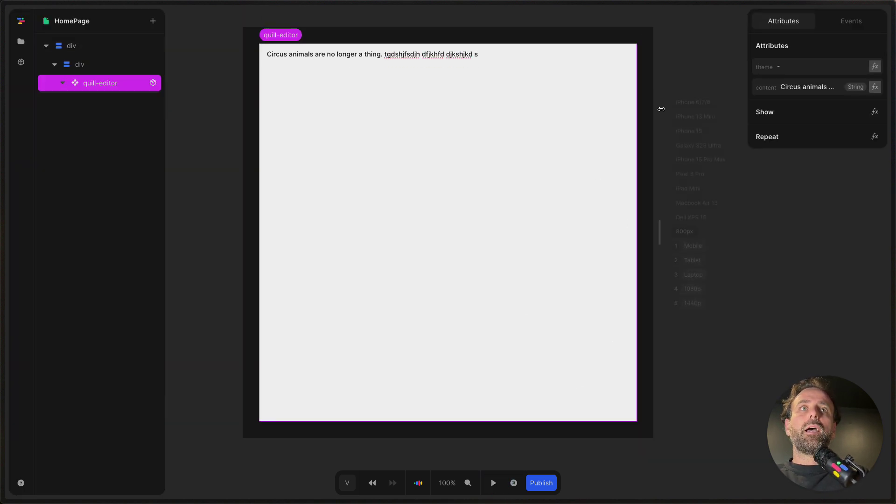
pyautogui.click(828, 67)
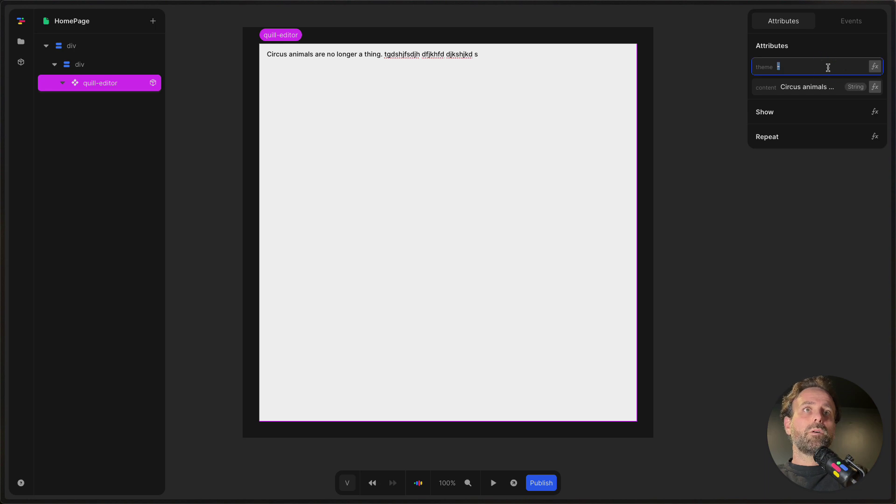
pyautogui.write('snow')
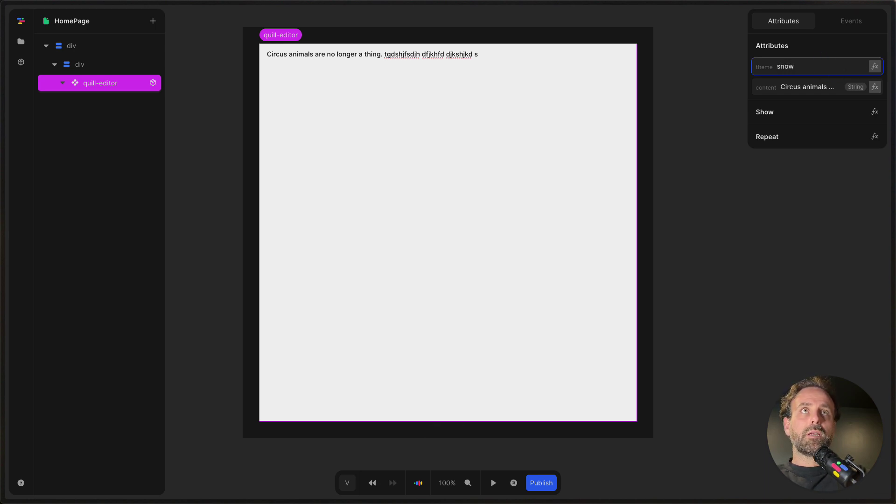
pyautogui.press('Return')
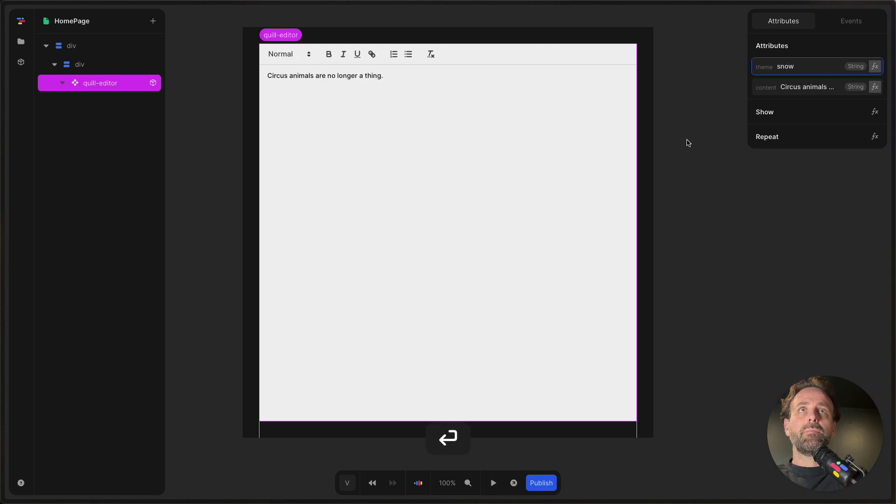
pyautogui.click(686, 156)
# - In preview, switch the sentence through Heading 1, Heading 3 and back to Normal
pyautogui.click(493, 482)
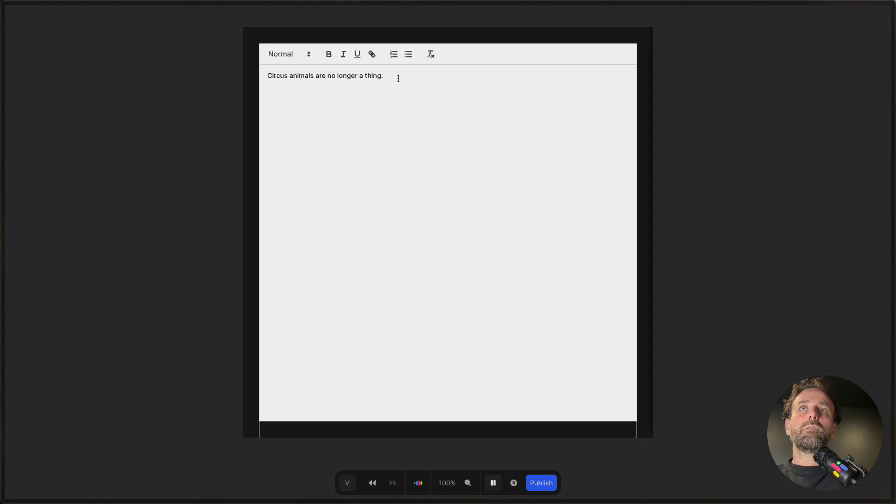
pyautogui.moveTo(398, 76); pyautogui.dragTo(268, 64)
pyautogui.click(291, 58)
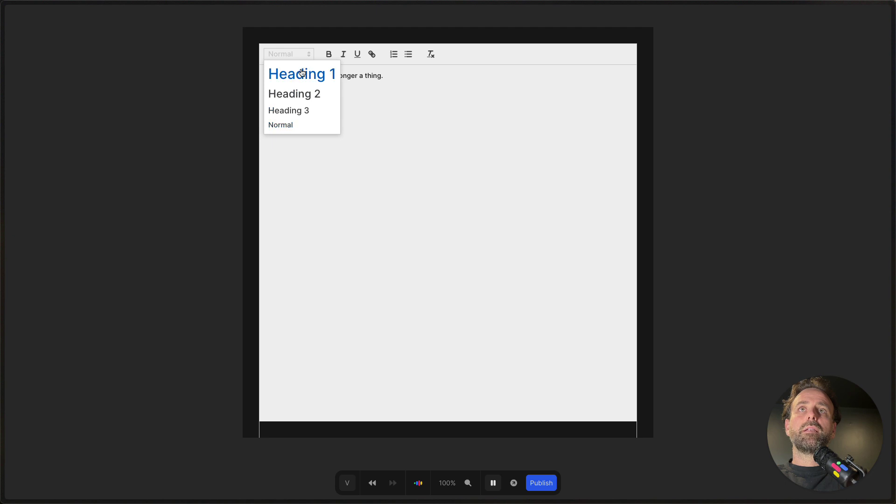
pyautogui.click(304, 73)
pyautogui.click(302, 54)
pyautogui.click(307, 112)
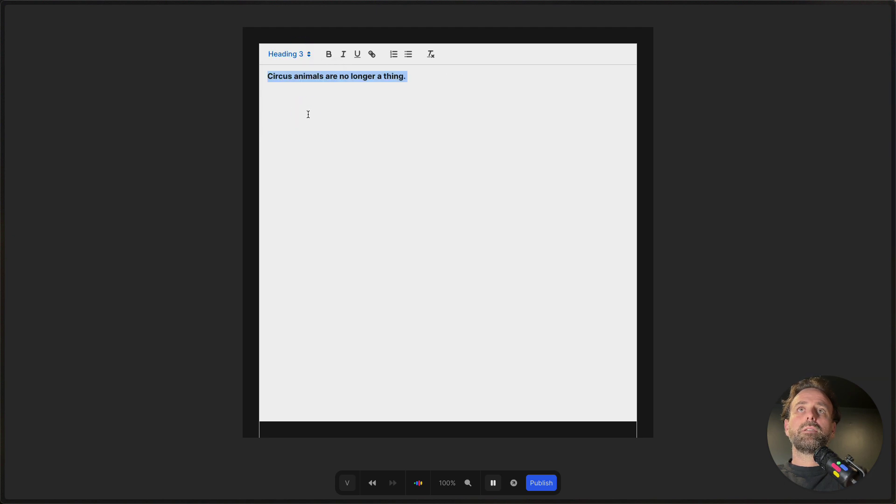
pyautogui.click(304, 55)
pyautogui.click(299, 123)
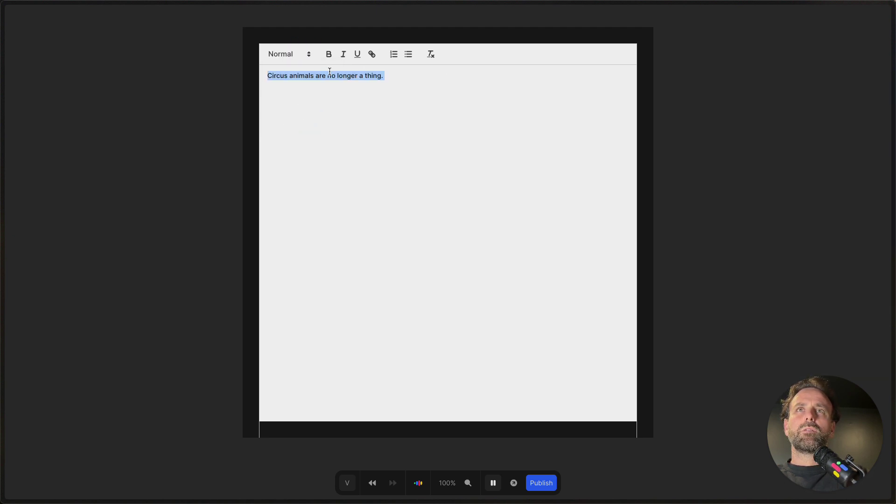
# - Toggle bold, italic, numbered and bulleted lists, clear all formatting, and stop the preview
pyautogui.click(329, 55)
pyautogui.click(343, 54)
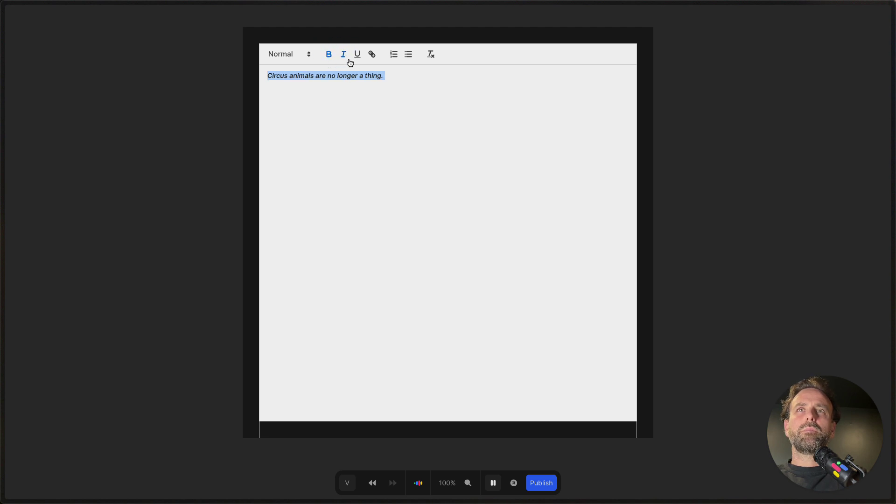
pyautogui.click(343, 54)
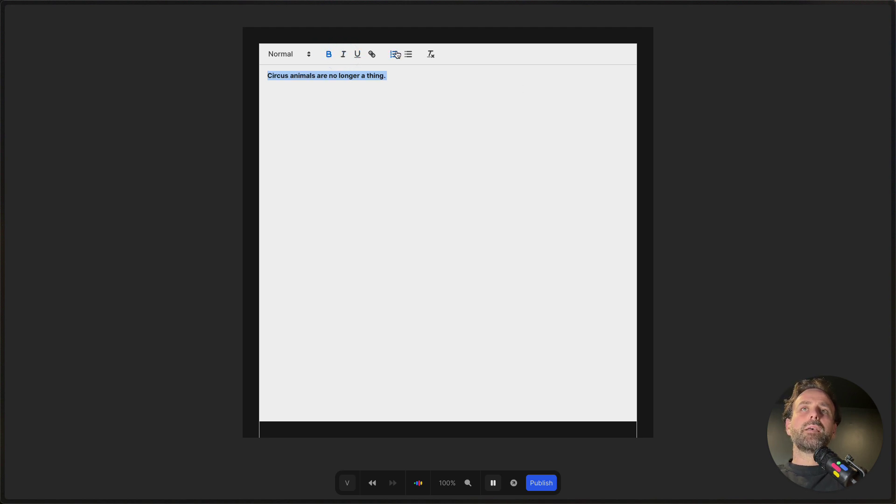
pyautogui.click(394, 55)
pyautogui.click(401, 55)
pyautogui.click(409, 54)
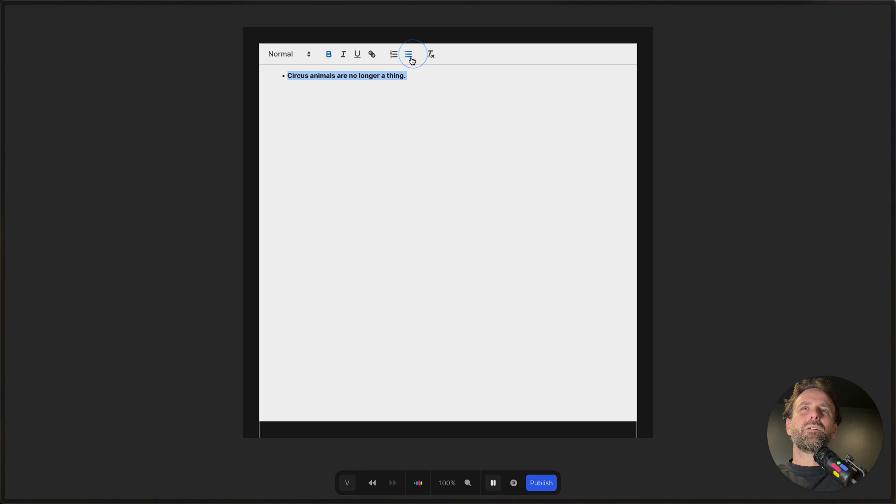
pyautogui.click(409, 55)
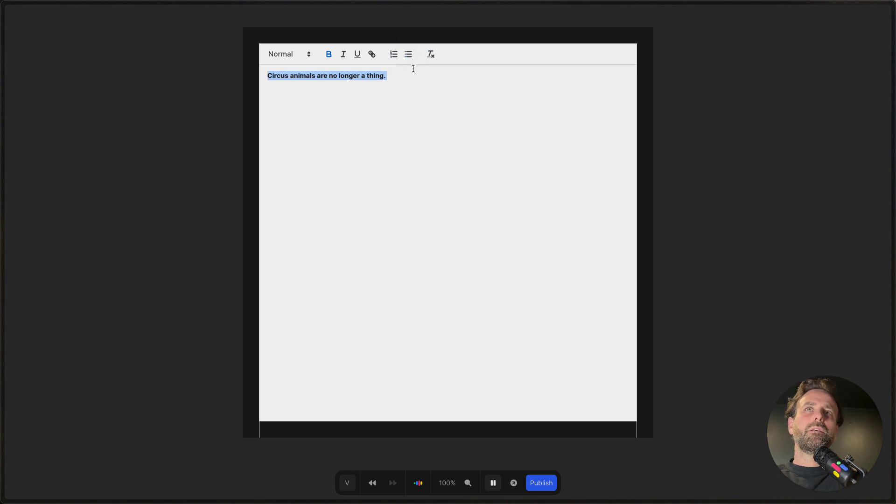
pyautogui.click(430, 54)
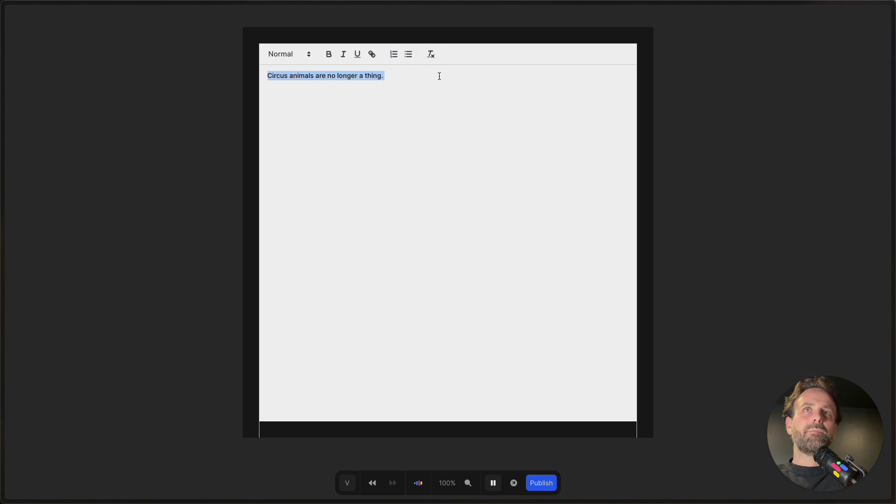
pyautogui.click(434, 80)
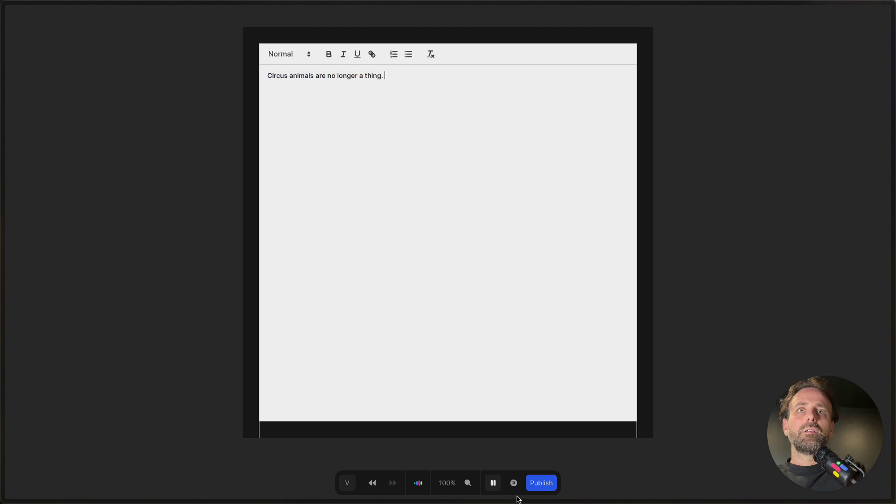
pyautogui.click(493, 481)
pyautogui.click(493, 483)
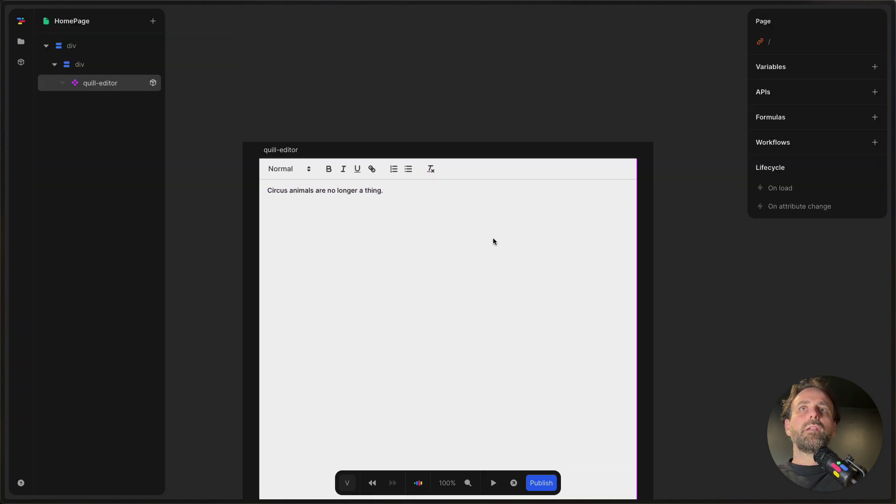